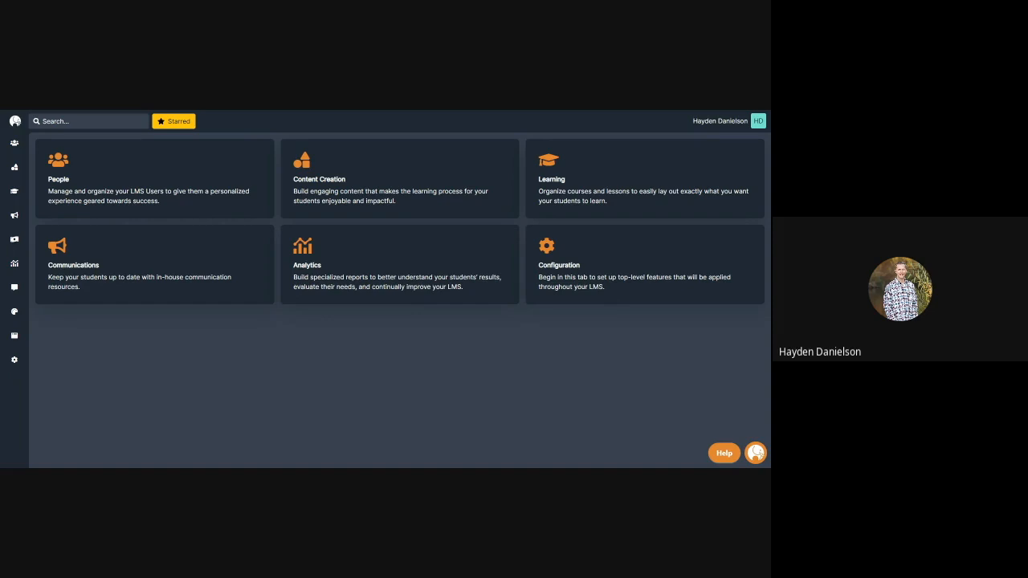
Step: Open the User Manager and review the users' last visit dates on both pages of the list
left_click(15, 143)
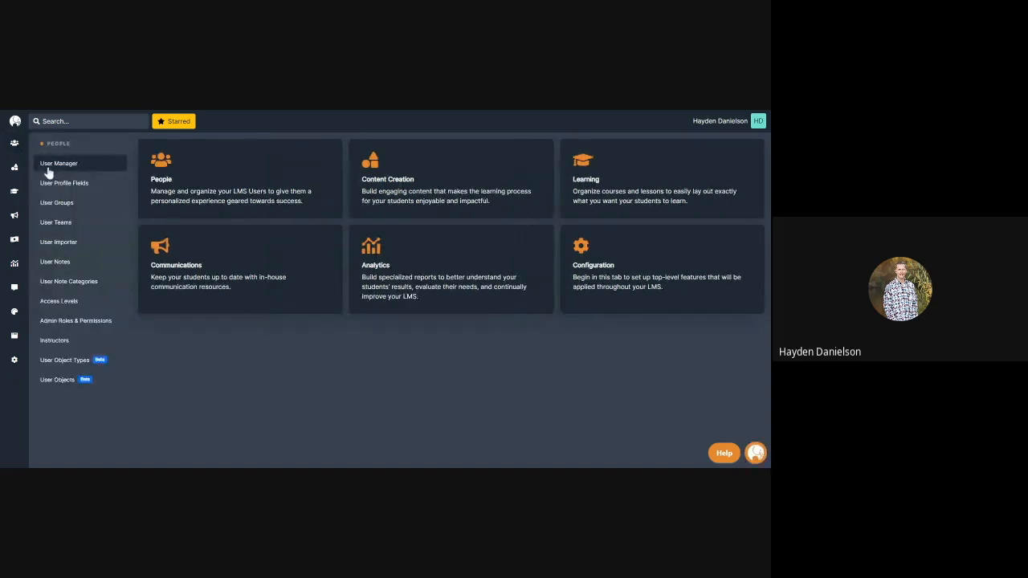
left_click(50, 166)
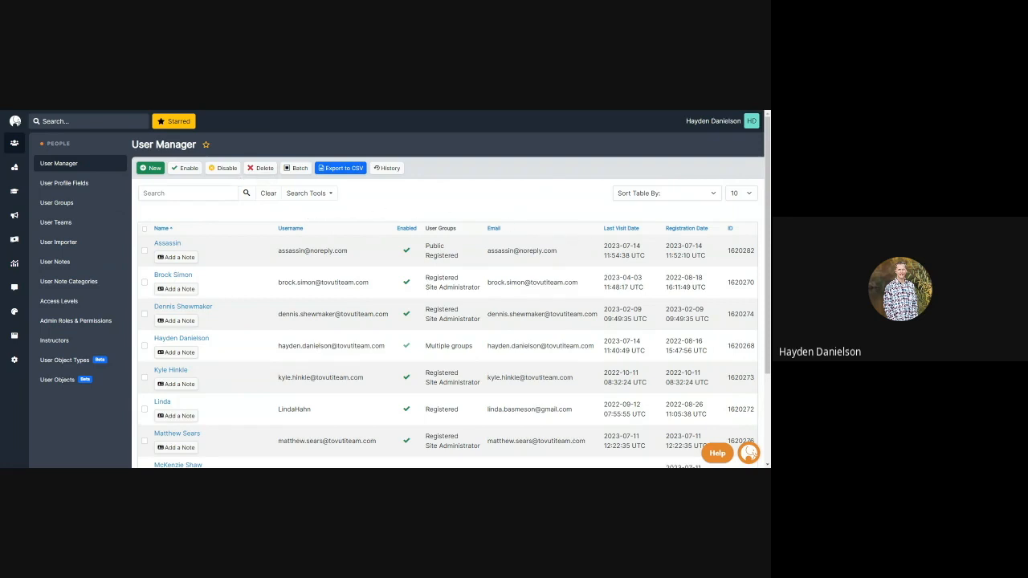
left_click_drag(604, 246, 644, 265)
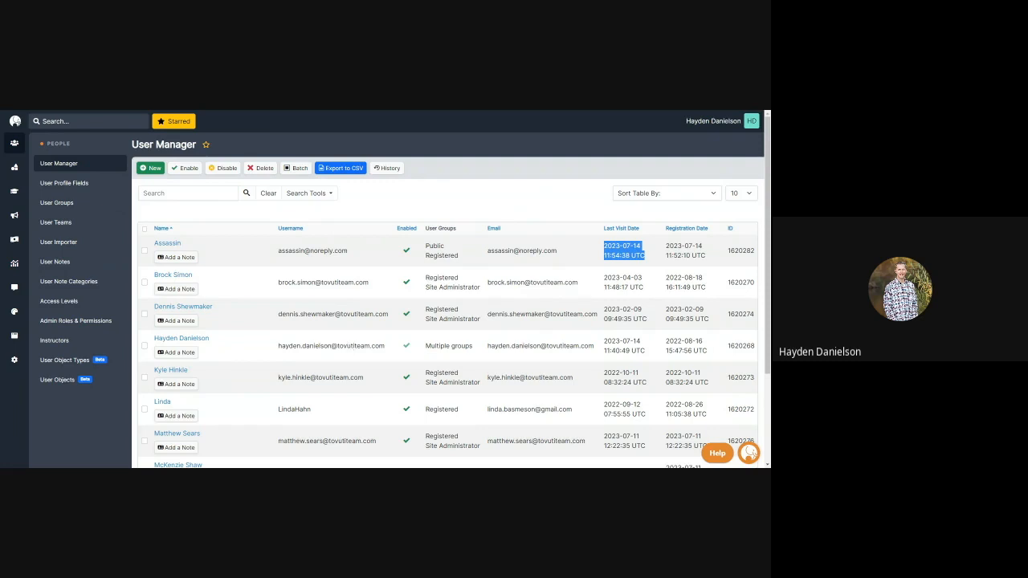
scroll(314, 360, "down", 3)
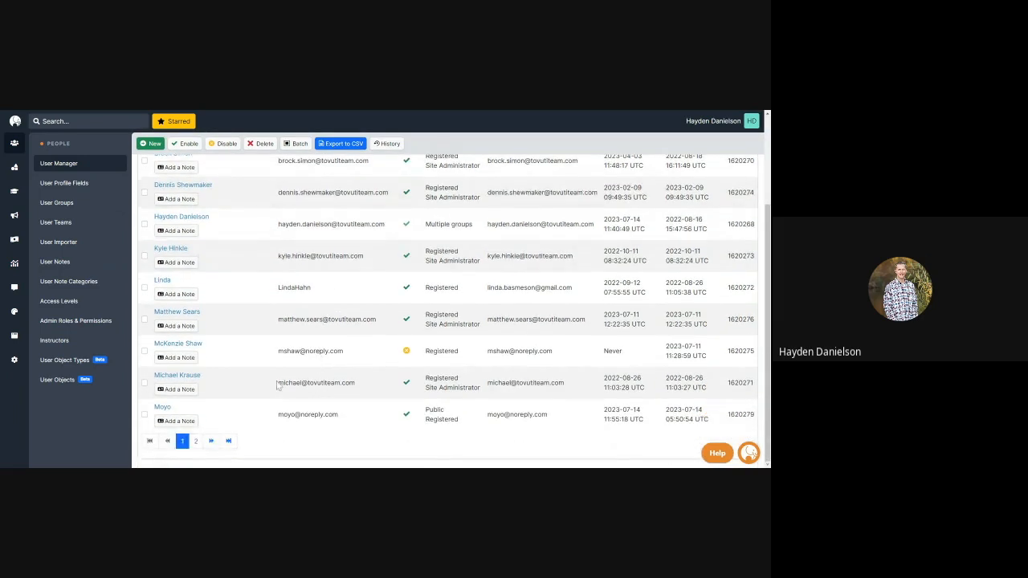
left_click(195, 441)
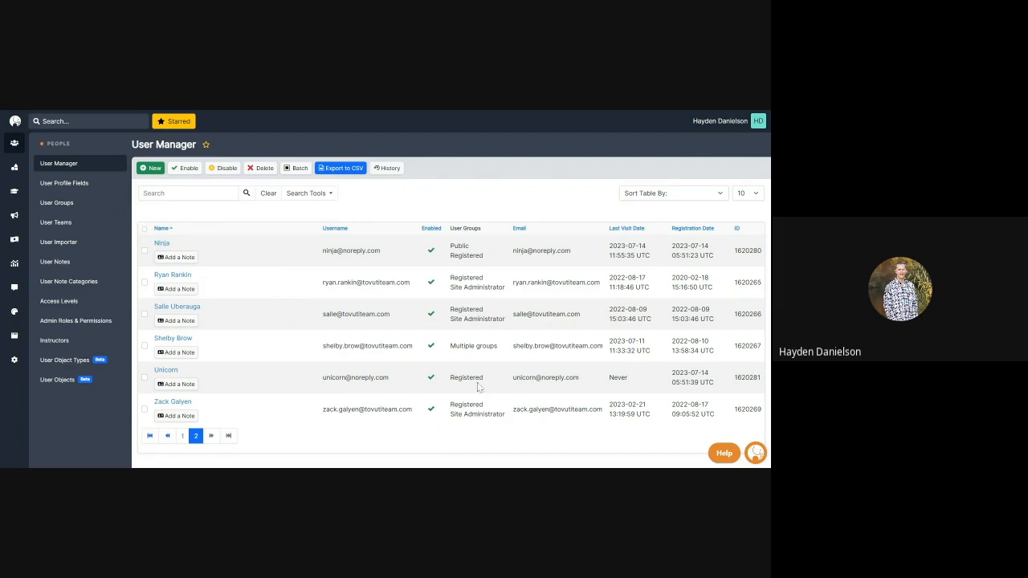
left_click_drag(608, 379, 632, 384)
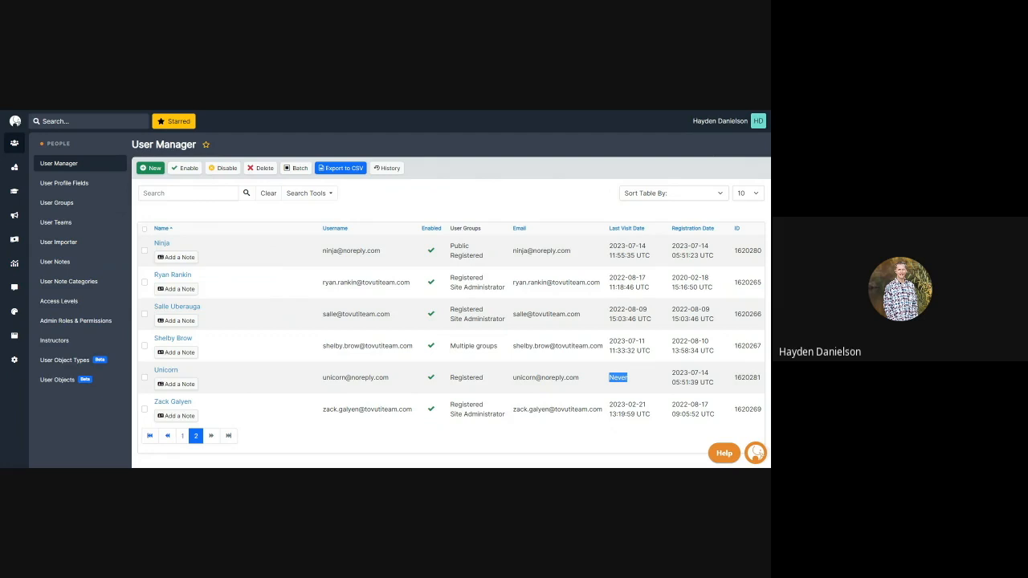
Step: Create a new report in Report Builder named "Test Active User Report" with the report type Active Users
left_click(16, 265)
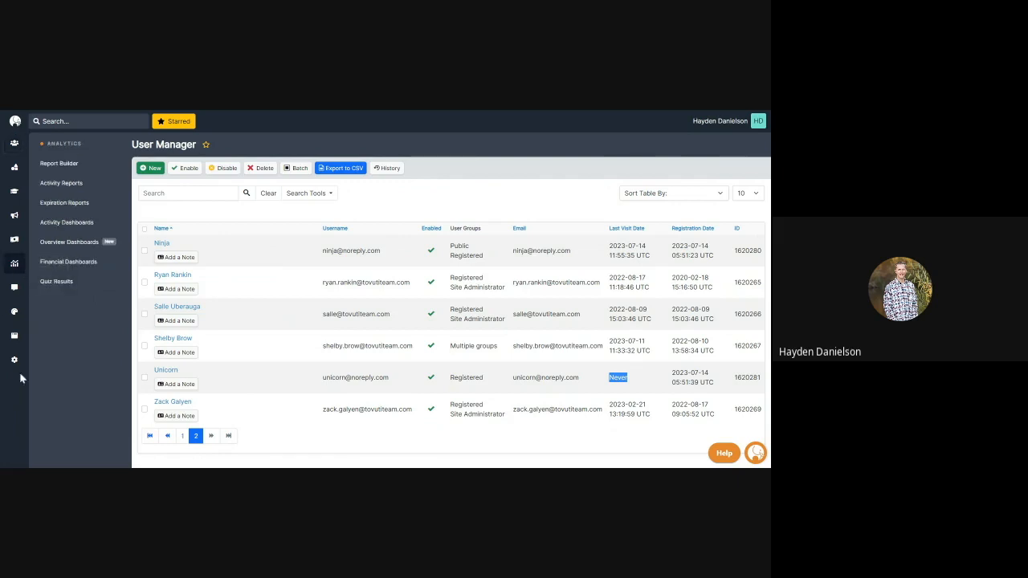
left_click(103, 170)
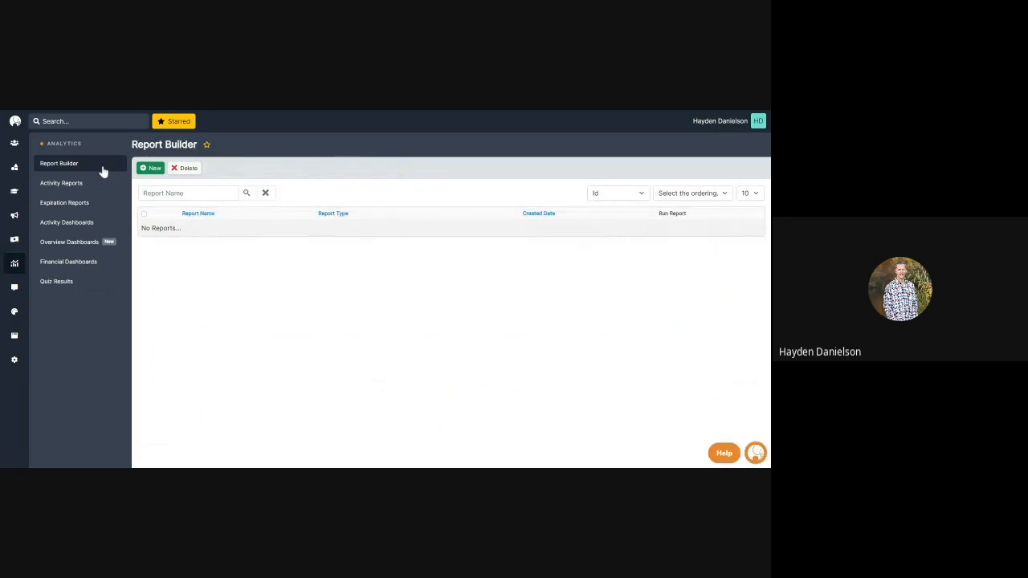
left_click(152, 169)
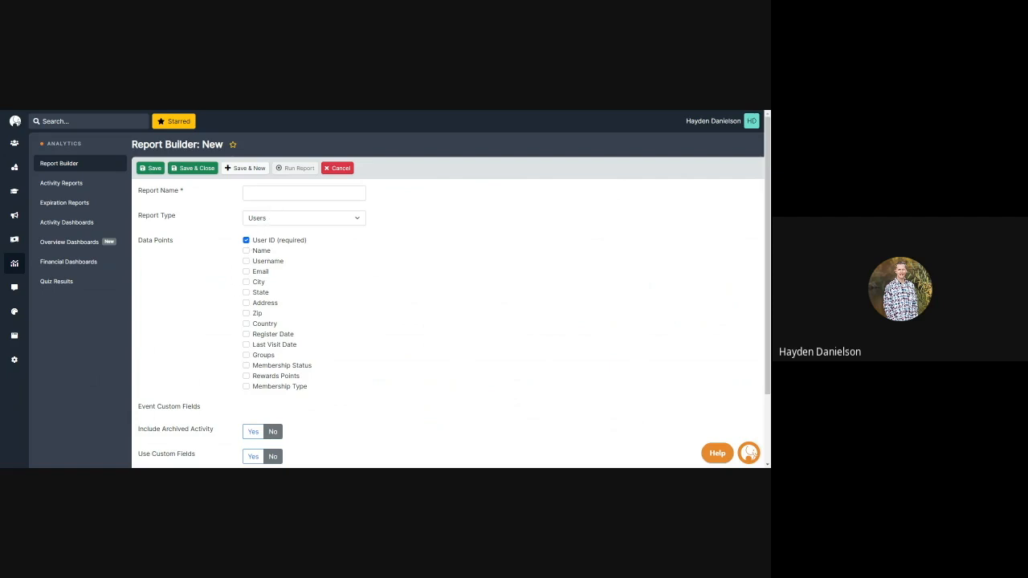
left_click(346, 195)
type("Test Active")
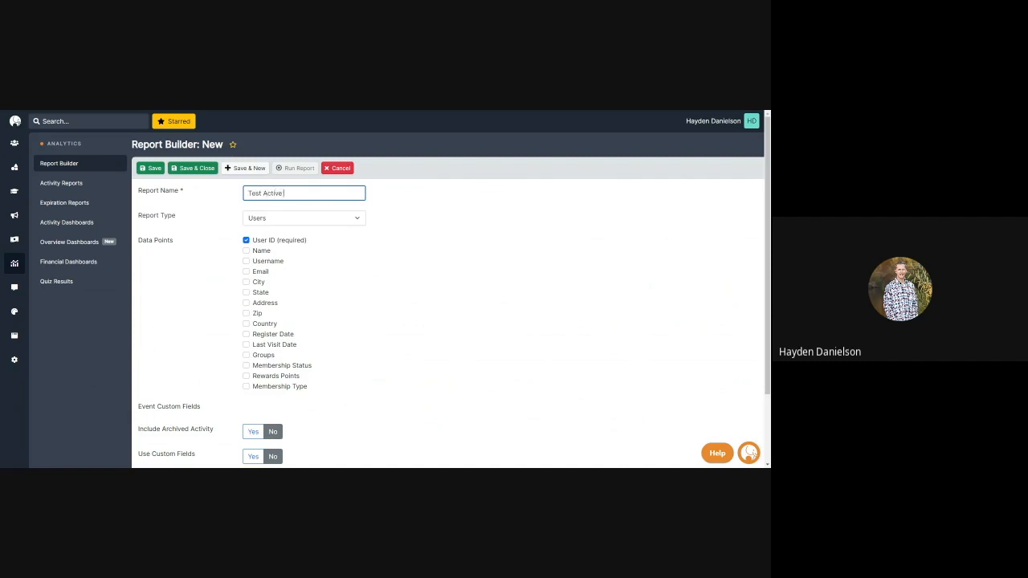
type(" User Report")
key("Tab")
left_click(342, 233)
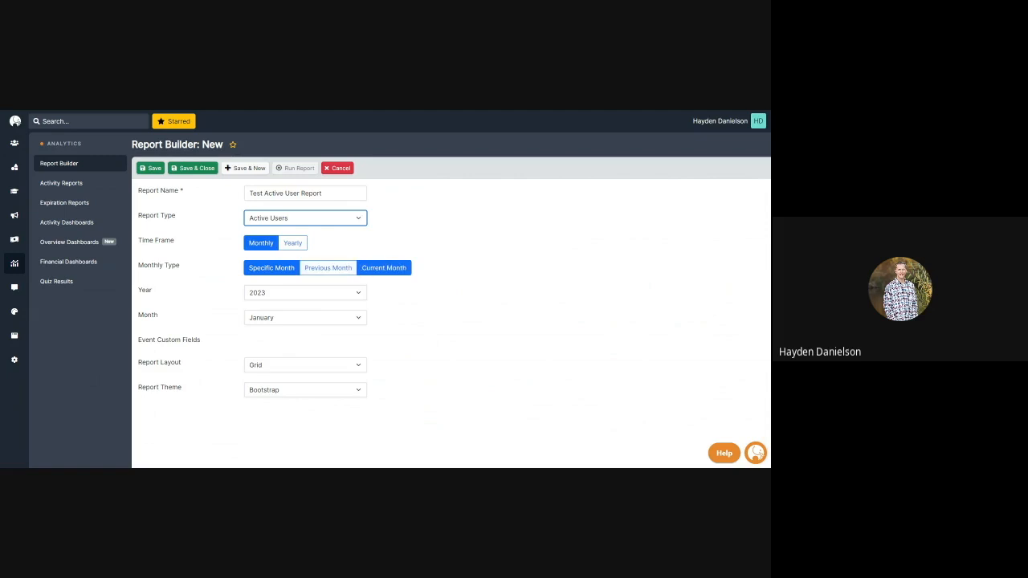
Step: Set the report's time frame to Monthly for the Current Month with the Bootstrap theme, and save and close it
left_click(293, 244)
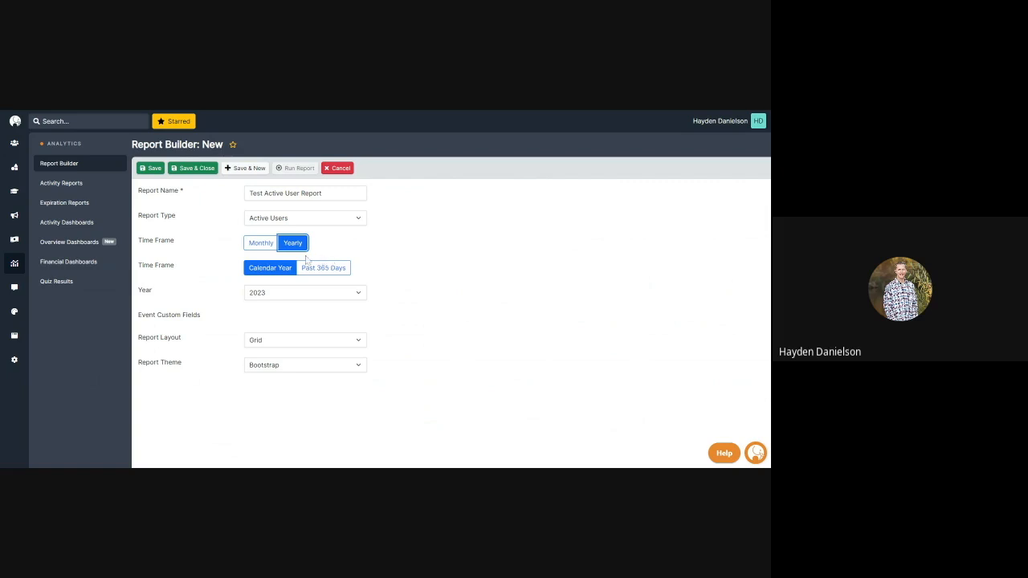
left_click(262, 243)
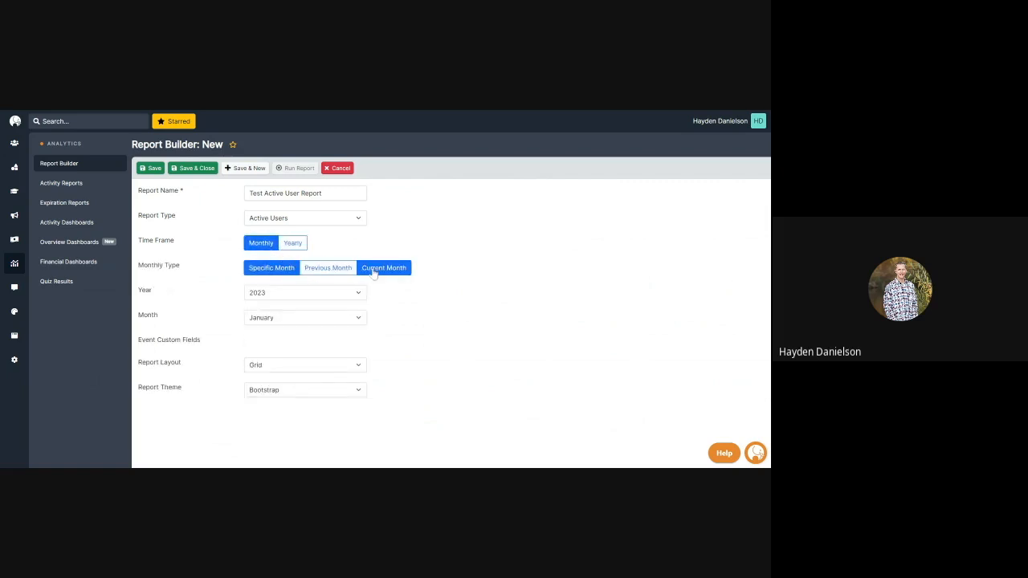
left_click(373, 273)
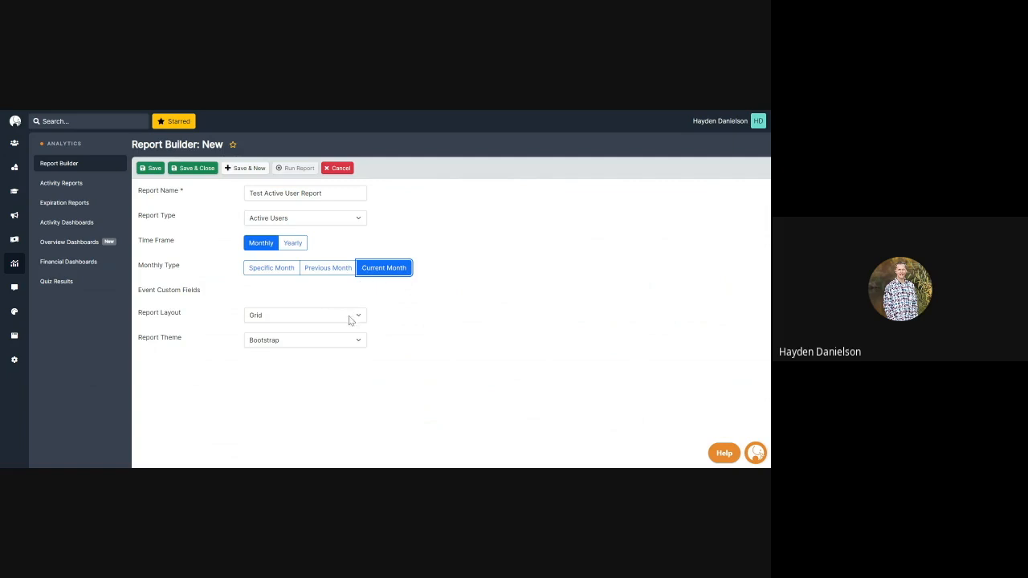
left_click(340, 341)
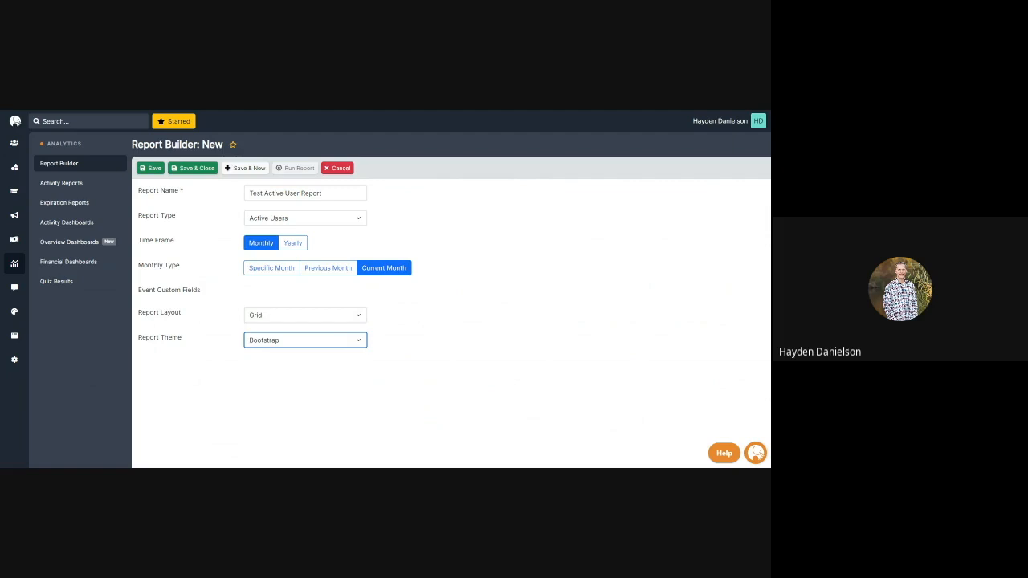
left_click(408, 215)
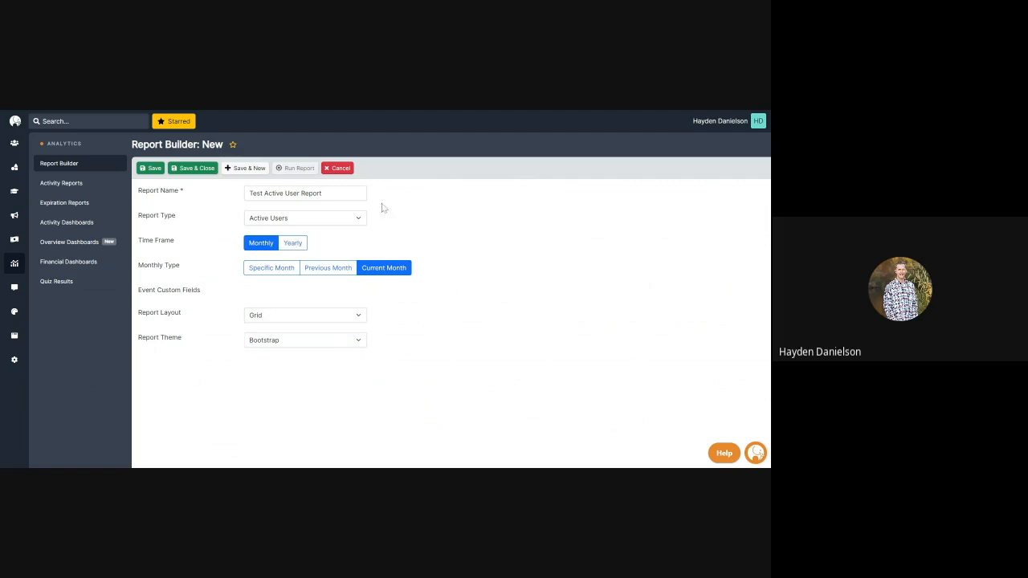
left_click(190, 170)
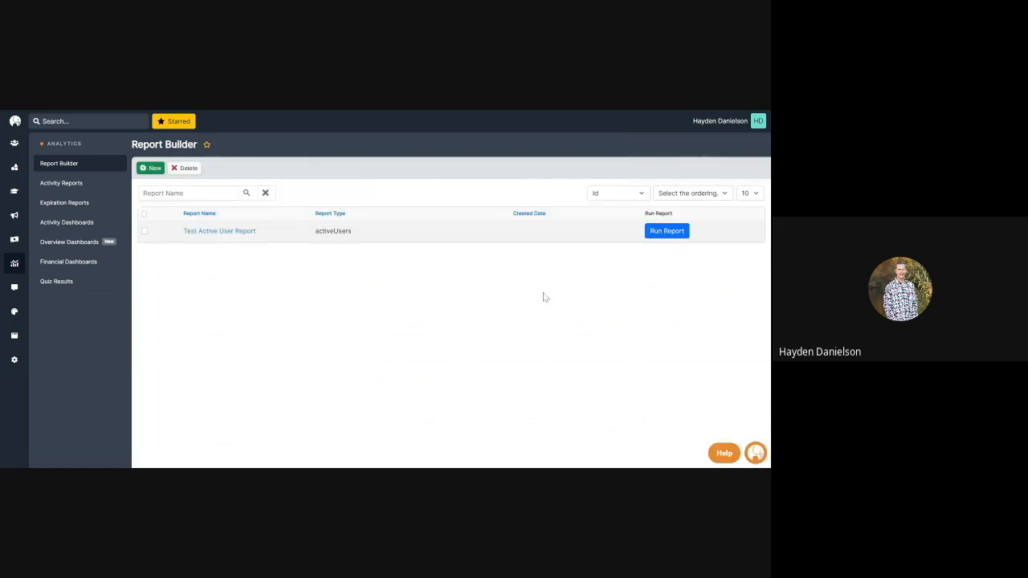
Step: Run the Test Active User Report, check its last logins and item count, and return to the report list
left_click(664, 236)
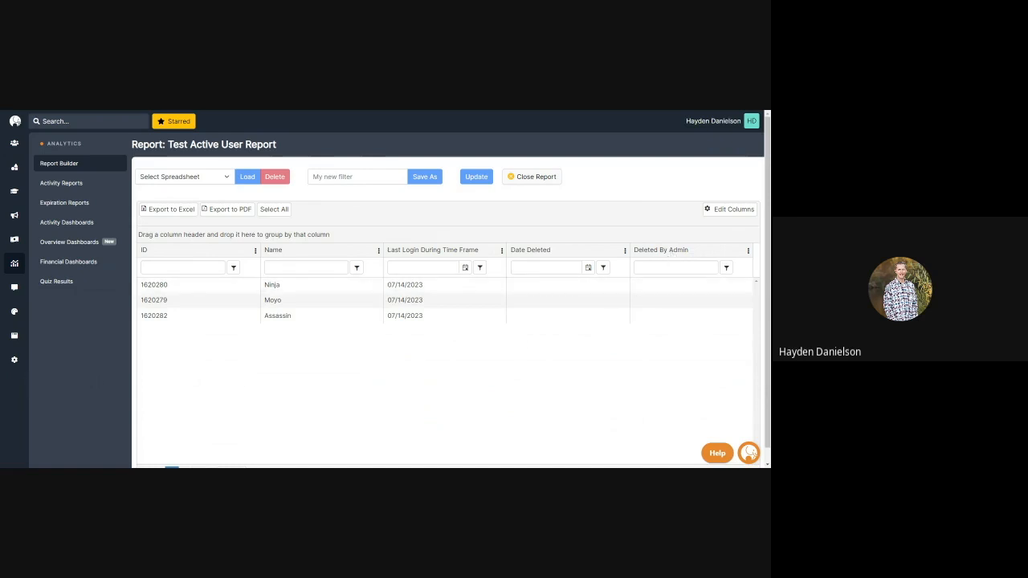
scroll(647, 393, "down", 1)
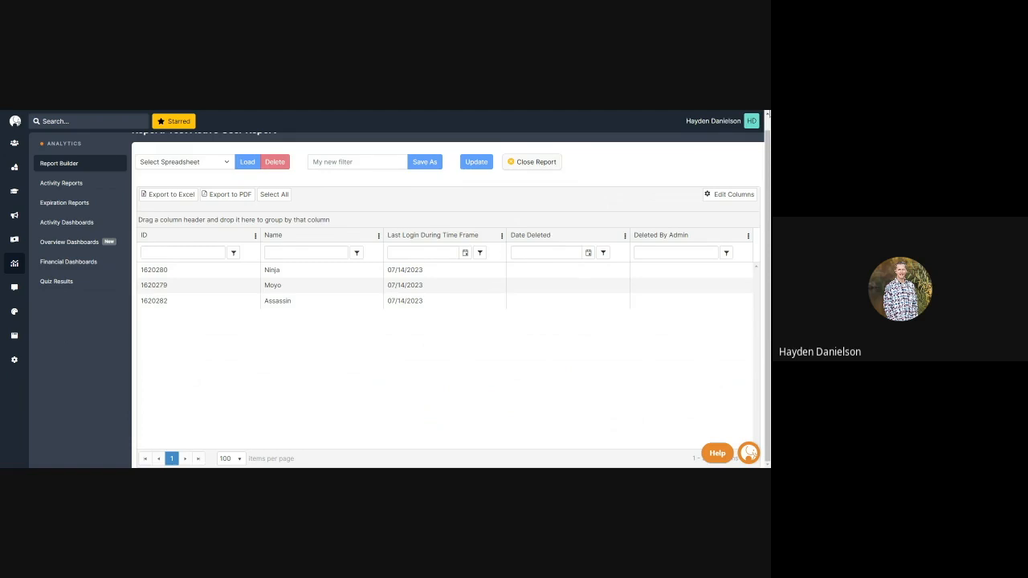
key("ctrl+minus")
key("ctrl+minus")
left_click_drag(713, 402, 759, 406)
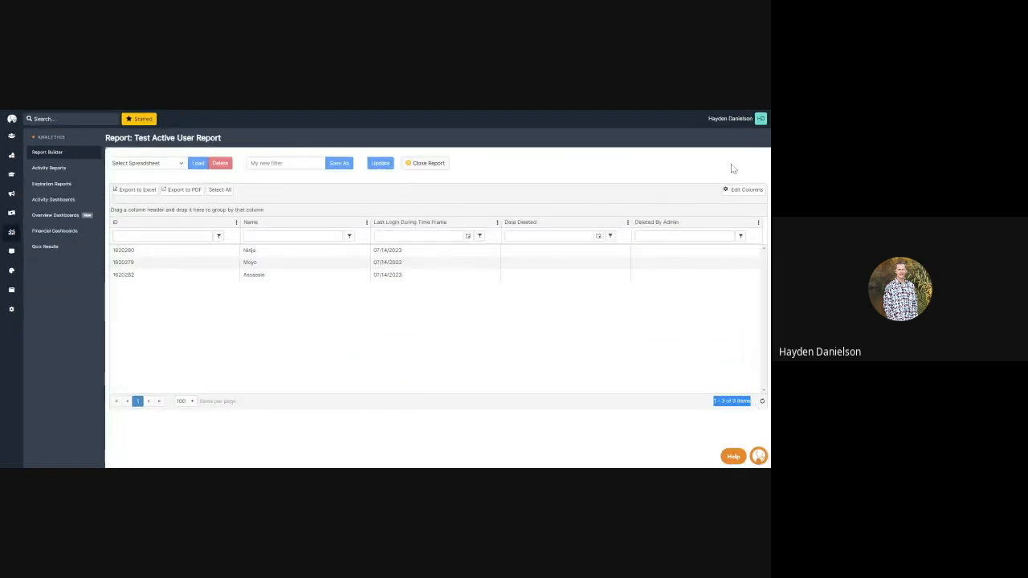
key("ctrl+plus")
key("ctrl+plus")
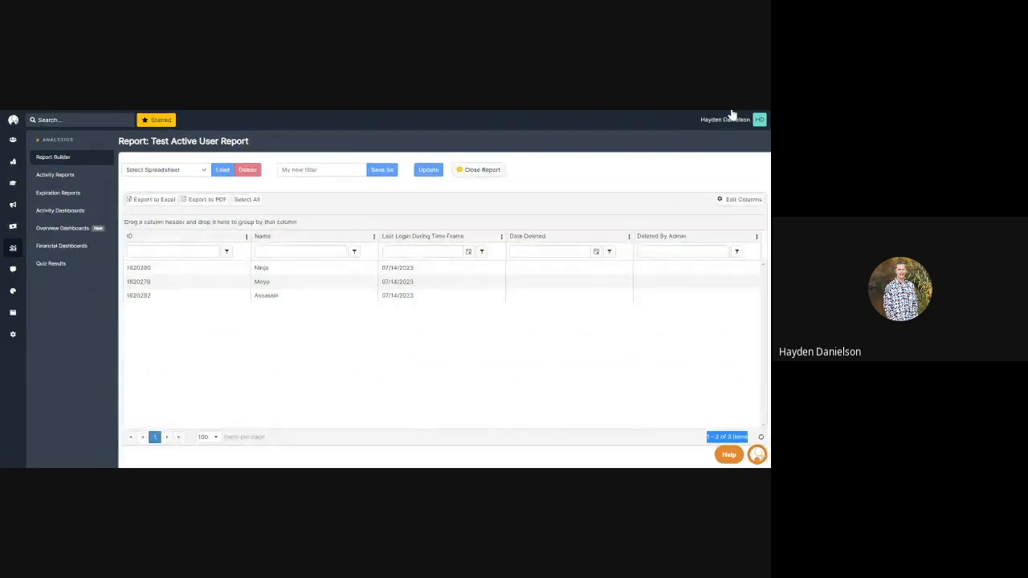
scroll(449, 324, "down", 1)
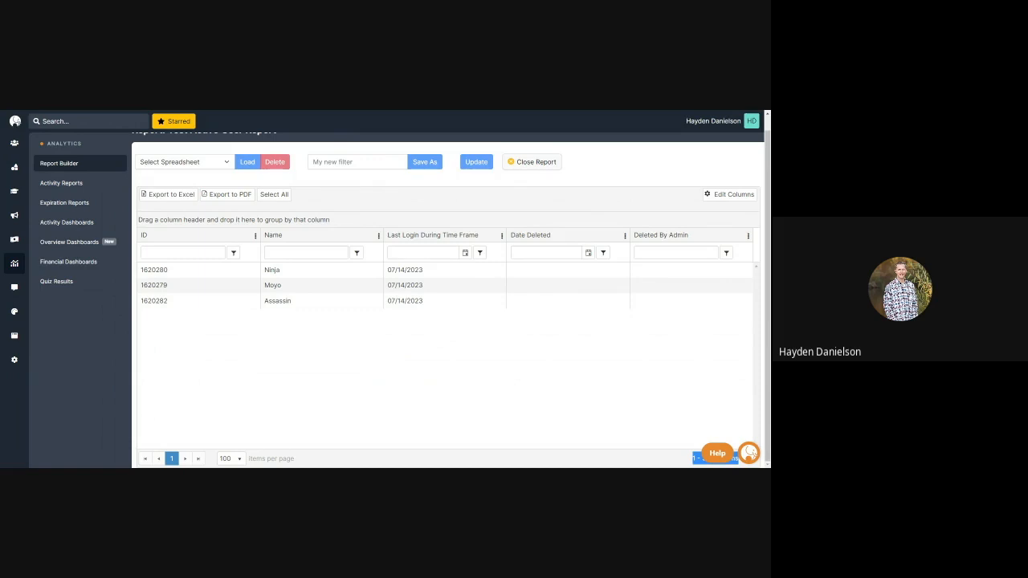
left_click(536, 161)
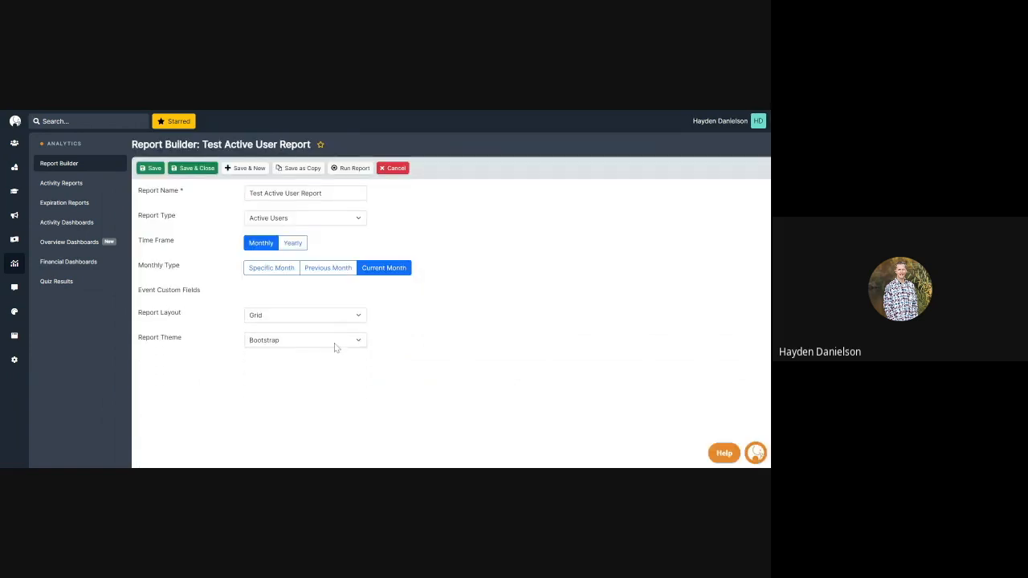
left_click(393, 171)
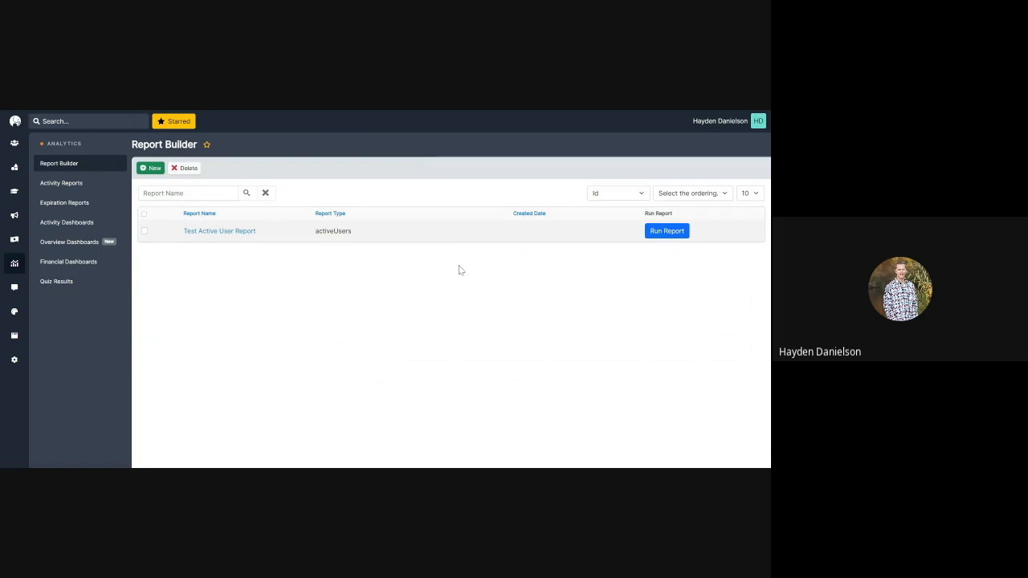